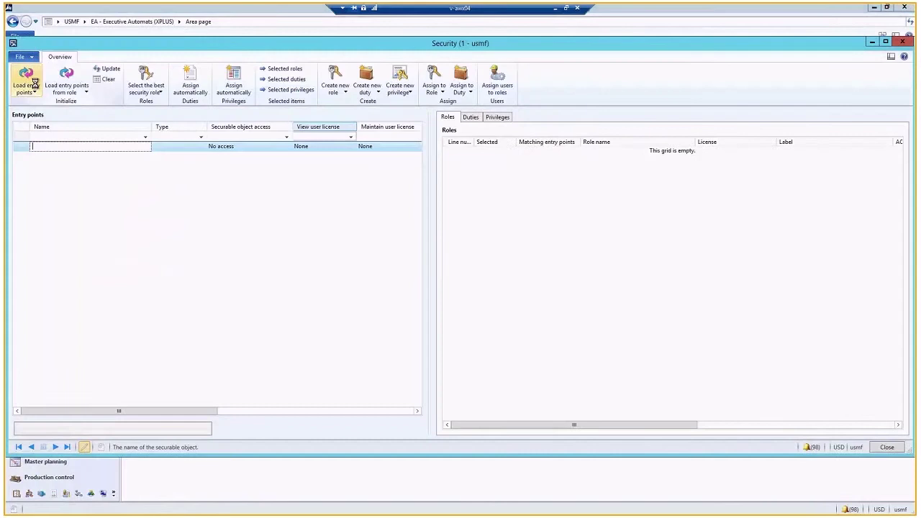
# Load entry points from the recorded script Task000369 (Freetext), with the script list sorted by script ID in descending order
pyautogui.click(34, 84)
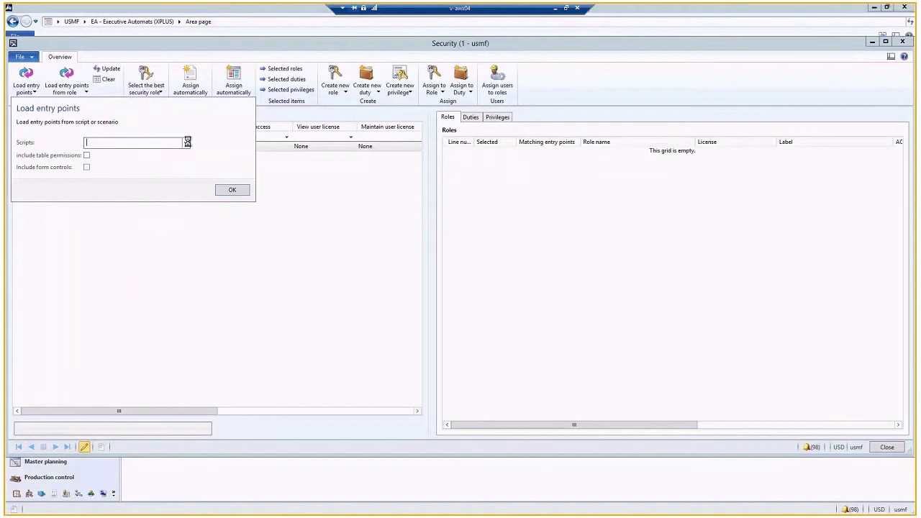
pyautogui.click(186, 143)
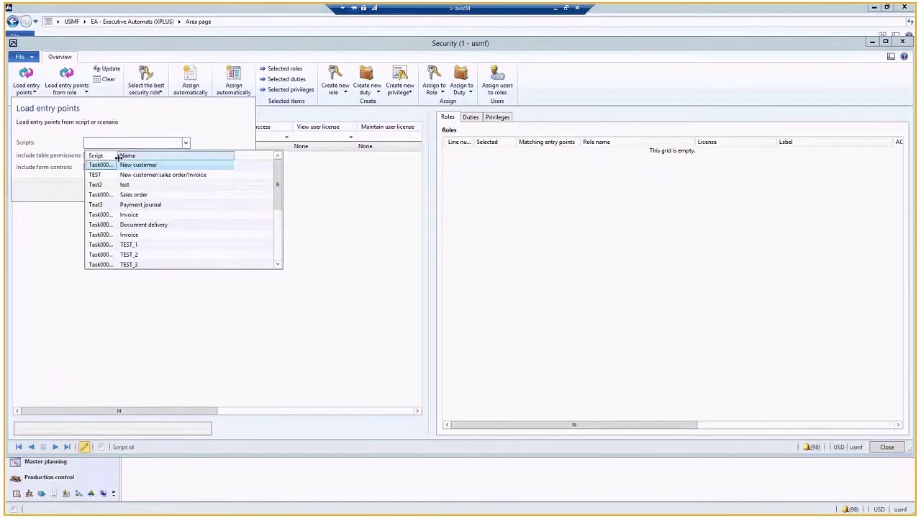
pyautogui.moveTo(118, 156); pyautogui.dragTo(135, 157)
pyautogui.click(122, 156)
pyautogui.click(122, 156)
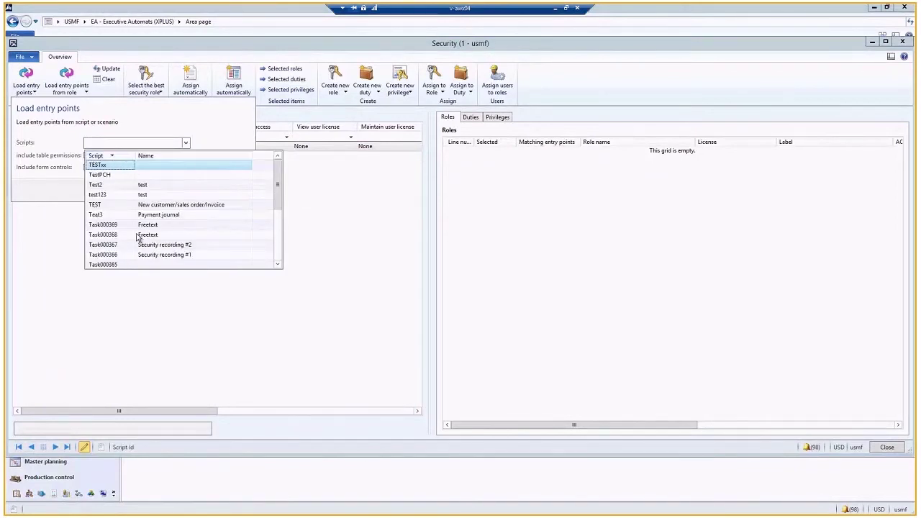
pyautogui.click(112, 226)
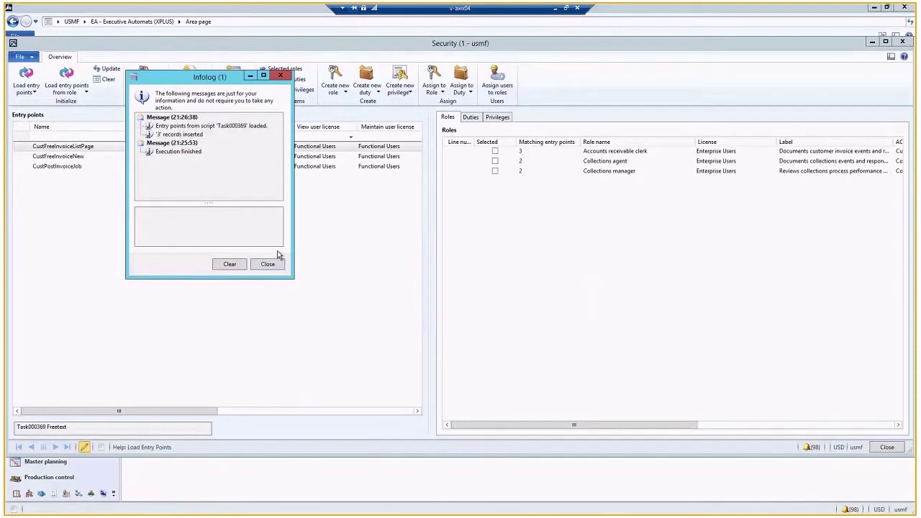
pyautogui.click(268, 264)
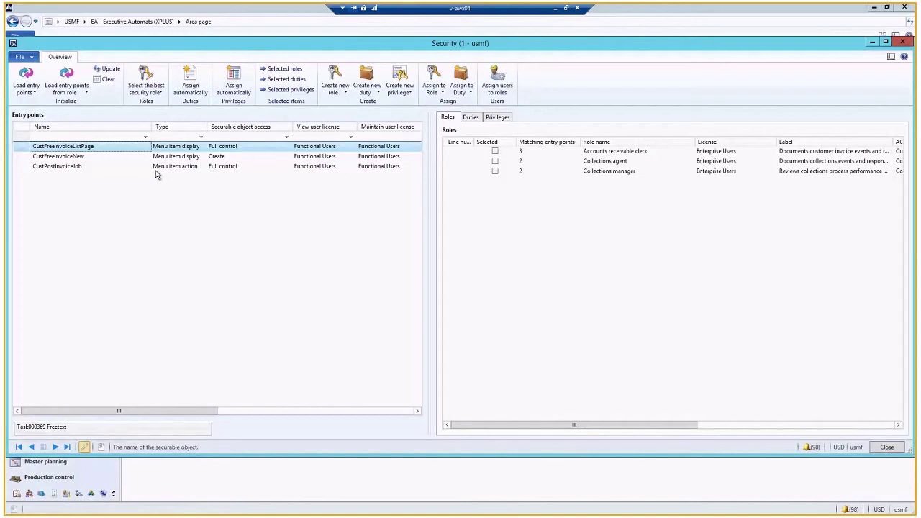
# Review the type and access of each loaded entry point and the existing roles that match them
pyautogui.click(156, 166)
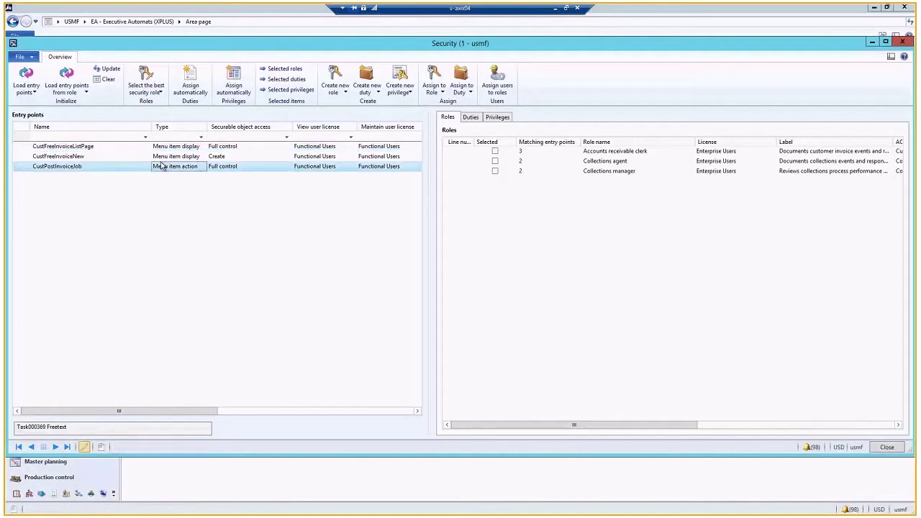
pyautogui.click(160, 156)
pyautogui.click(160, 147)
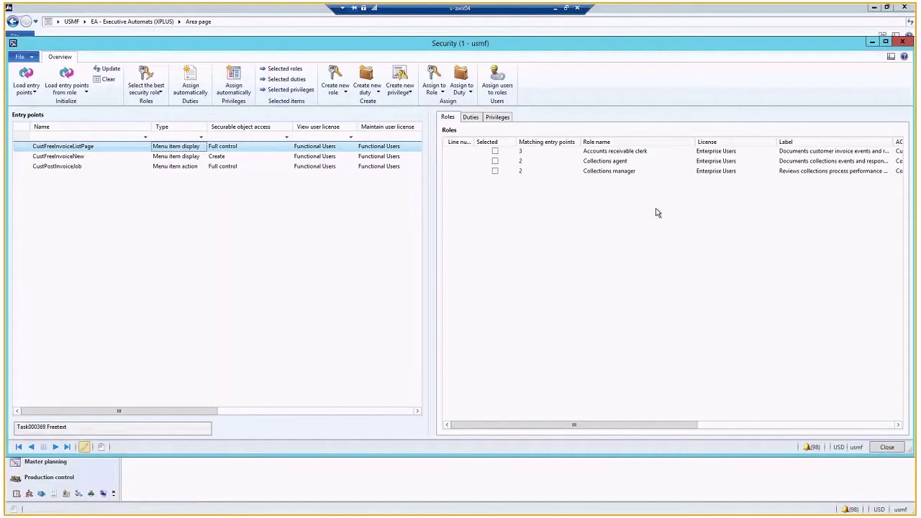
pyautogui.click(617, 152)
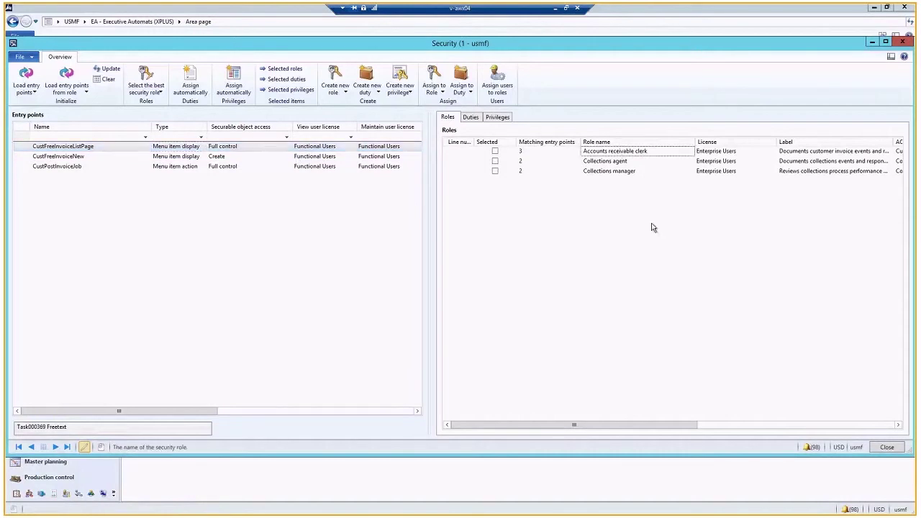
pyautogui.press('Home')
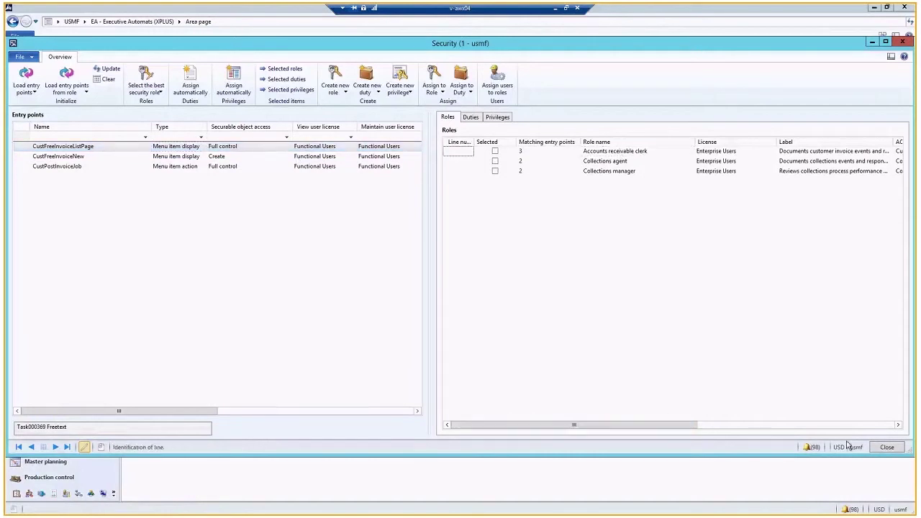
# Try the Accounts receivable clerk and Collections agent roles for entry point coverage, and compare the matching roles' total entry points
pyautogui.click(495, 152)
pyautogui.click(495, 152)
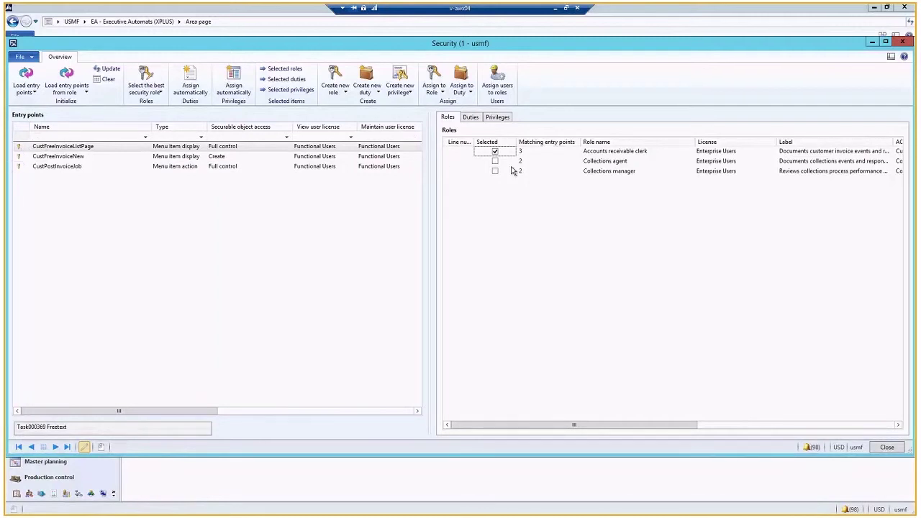
pyautogui.click(496, 152)
pyautogui.click(496, 161)
pyautogui.click(495, 162)
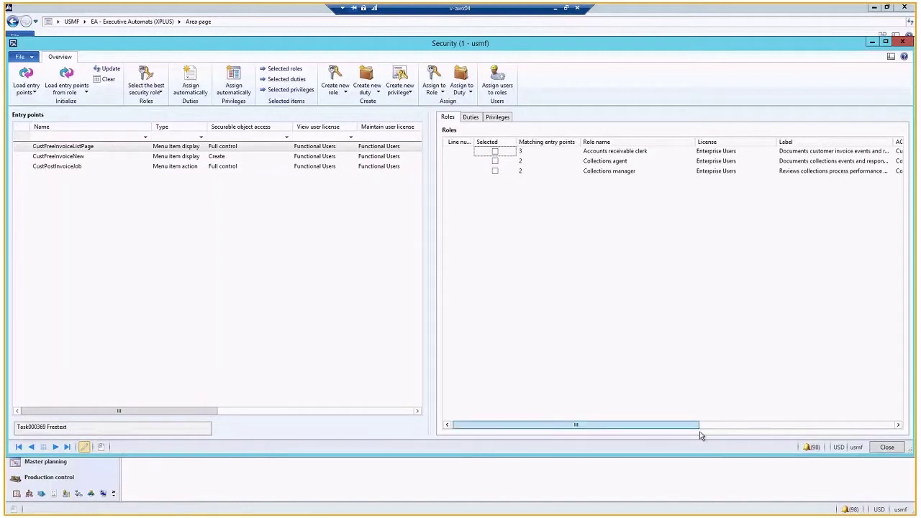
pyautogui.moveTo(695, 425); pyautogui.dragTo(810, 458)
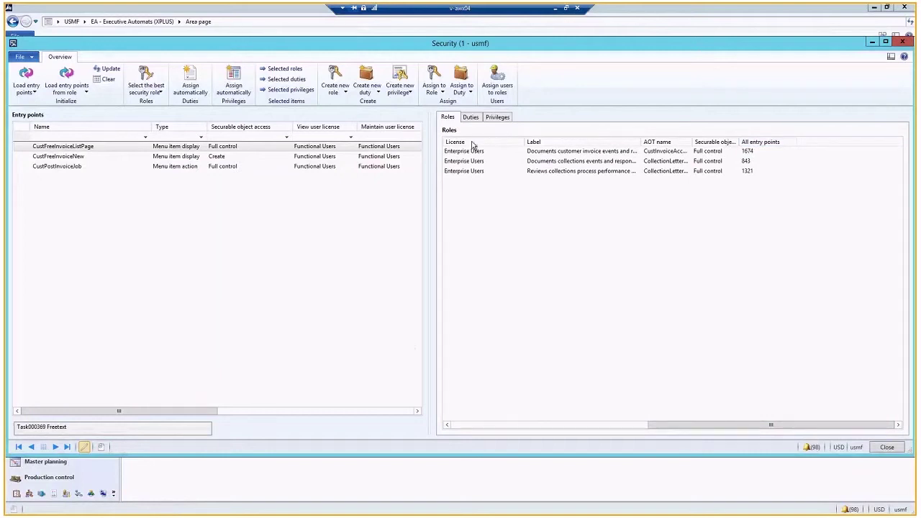
# Try the duty Maintain customer invoice transactions, compare the duties' licenses and total entry points, and deselect it again
pyautogui.click(470, 117)
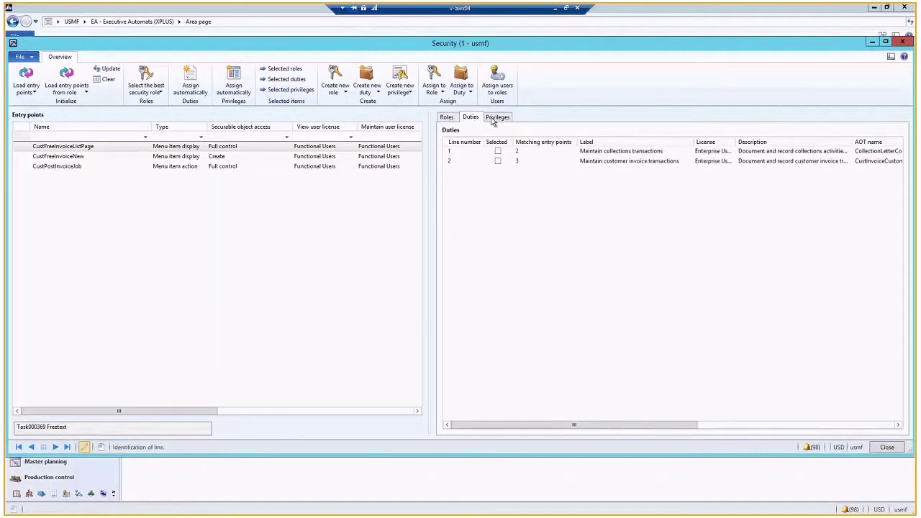
pyautogui.click(492, 118)
pyautogui.click(476, 119)
pyautogui.click(496, 161)
pyautogui.moveTo(681, 425); pyautogui.dragTo(861, 399)
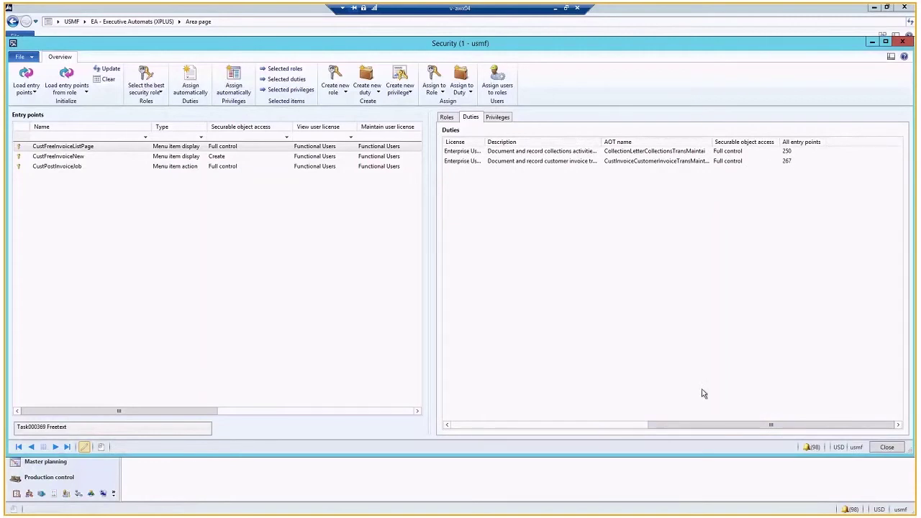
pyautogui.moveTo(698, 424); pyautogui.dragTo(511, 434)
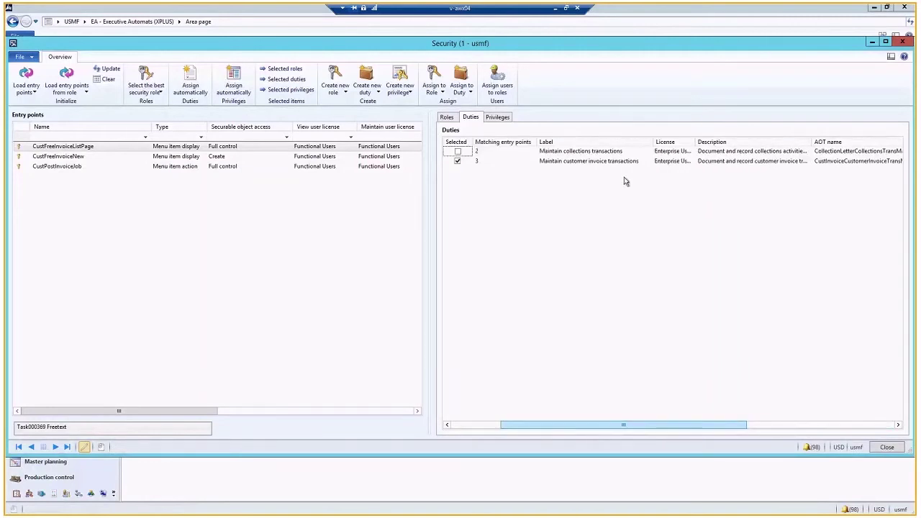
pyautogui.doubleClick(696, 139)
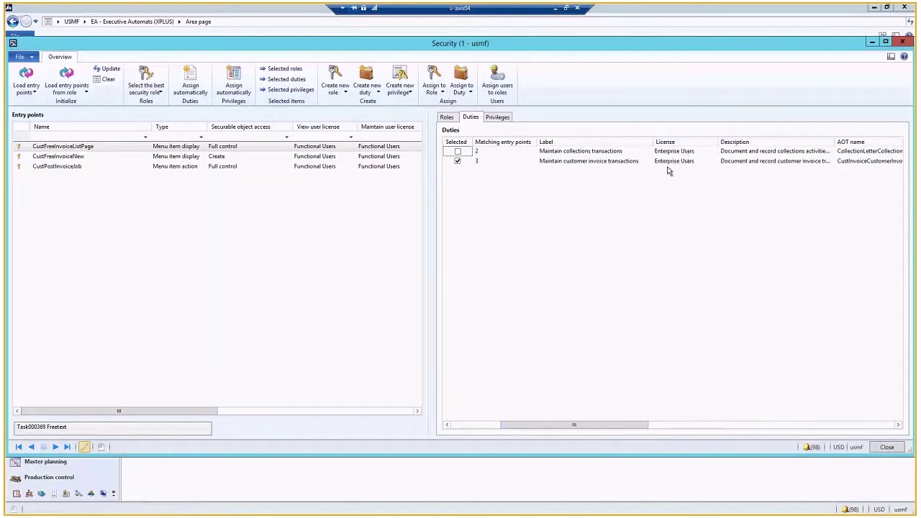
pyautogui.click(457, 160)
# Select the privileges Maintain free text invoices for CustFreeInvoiceNew and Post free text invoices for CustPostInvoiceJob
pyautogui.click(497, 118)
pyautogui.click(275, 148)
pyautogui.click(196, 156)
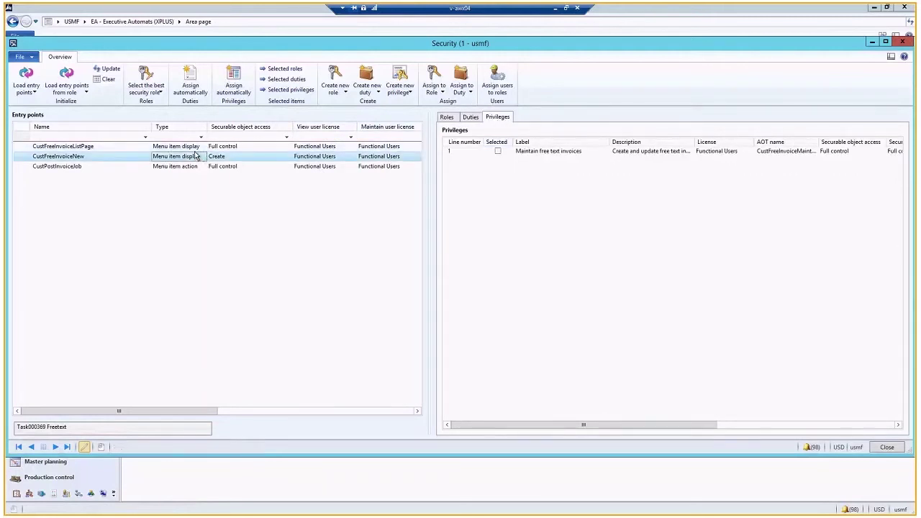
pyautogui.click(496, 152)
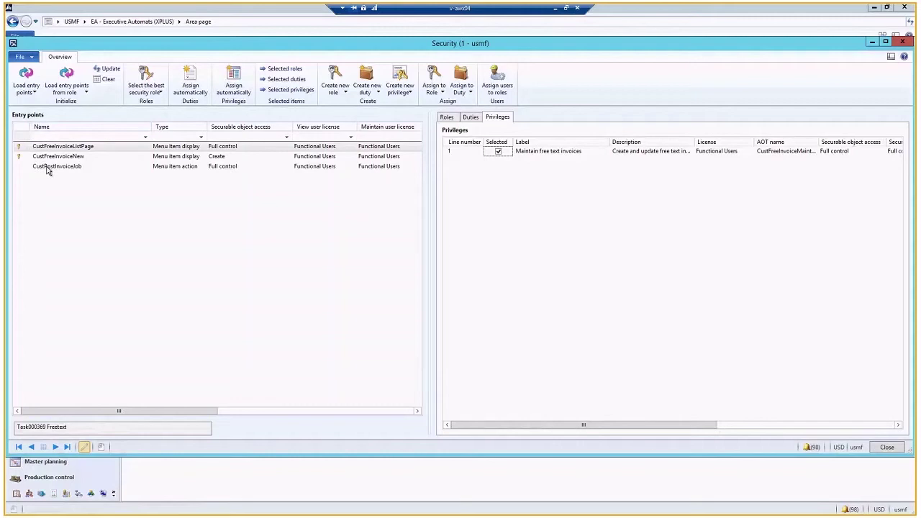
pyautogui.click(50, 168)
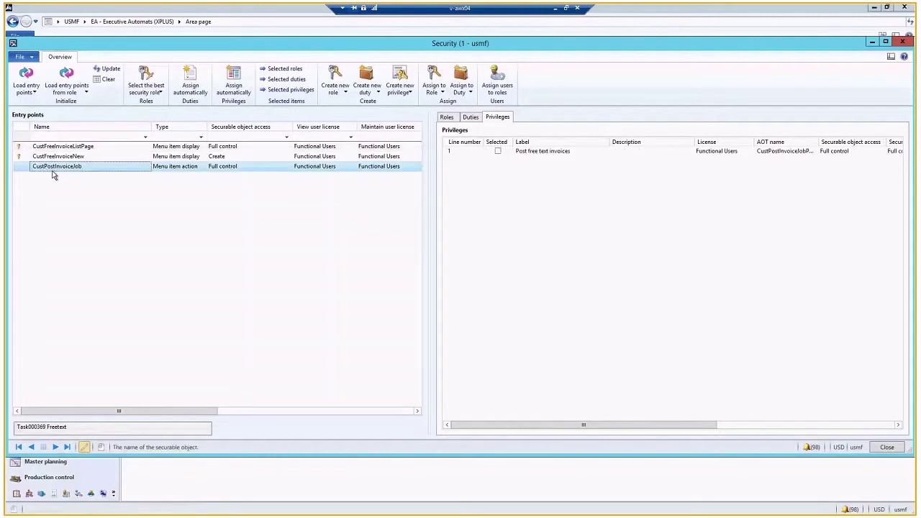
pyautogui.click(498, 152)
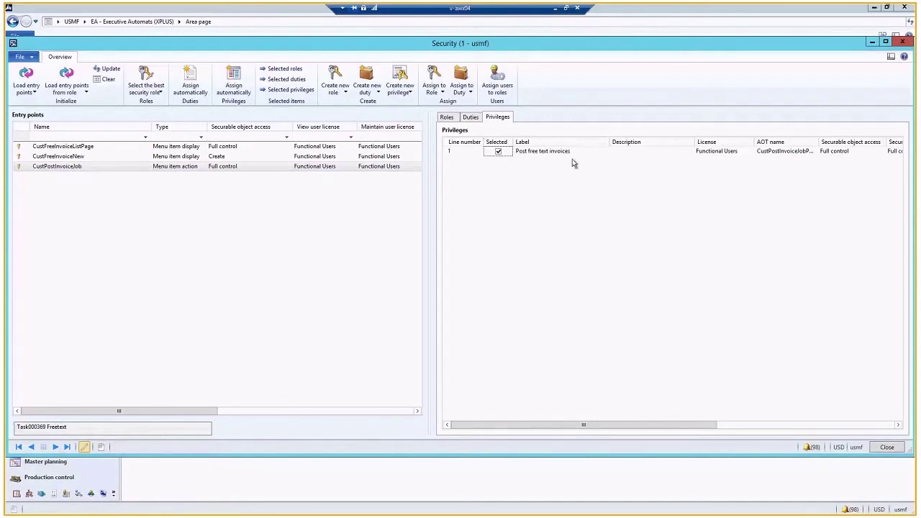
pyautogui.click(230, 156)
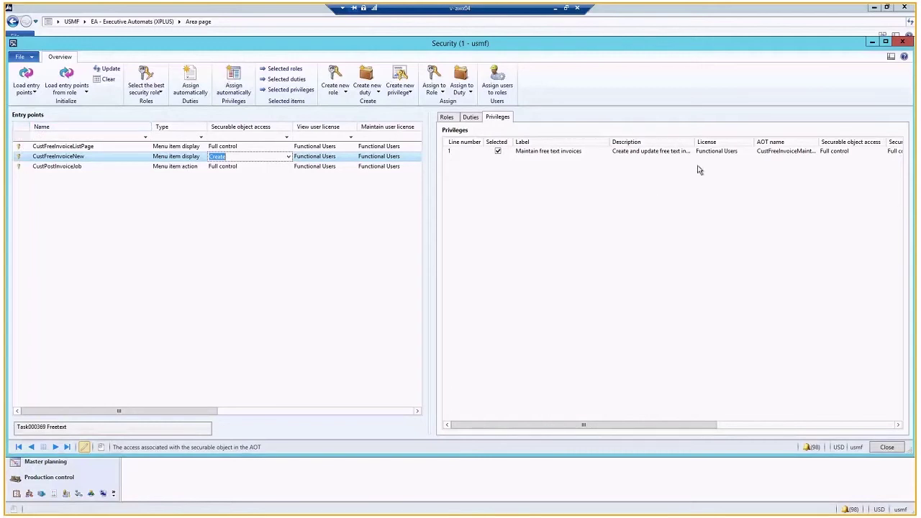
pyautogui.click(205, 166)
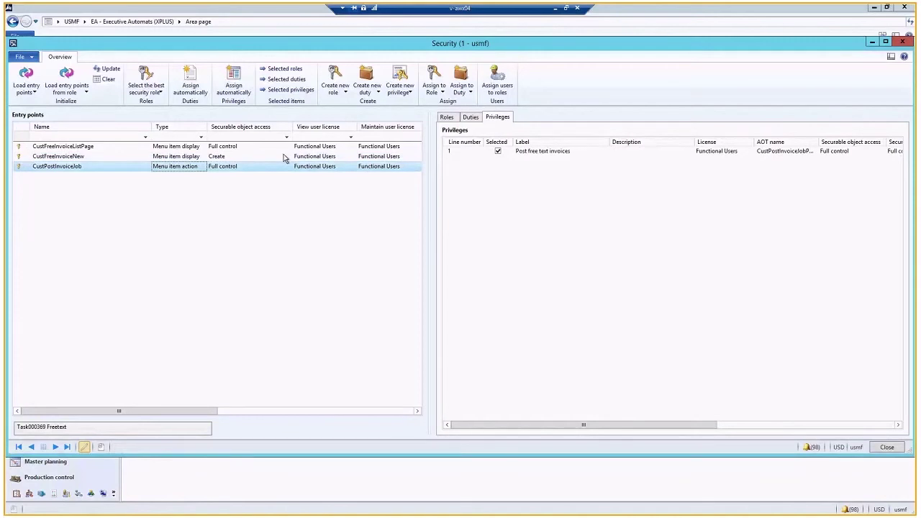
pyautogui.click(133, 167)
pyautogui.press('Up')
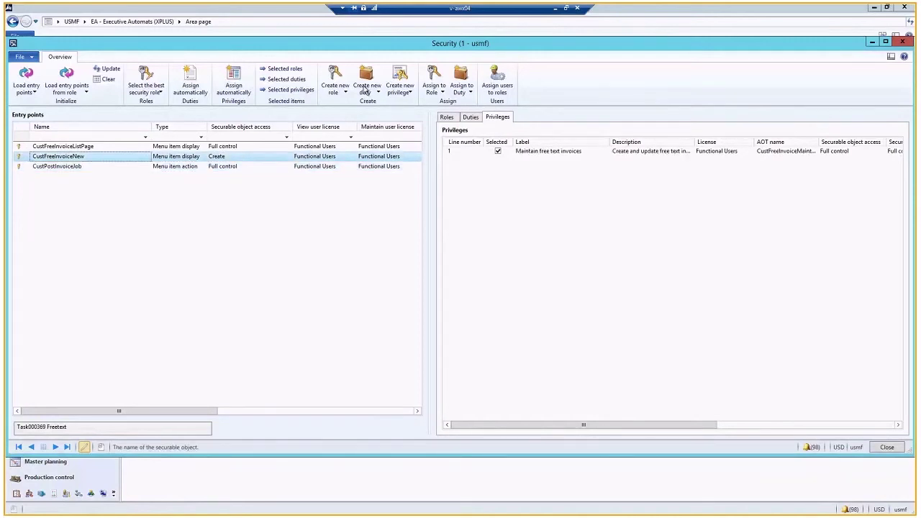
# Create a new duty from the selected privileges with AOT name, label and description NEwDuty_FXT
pyautogui.click(366, 89)
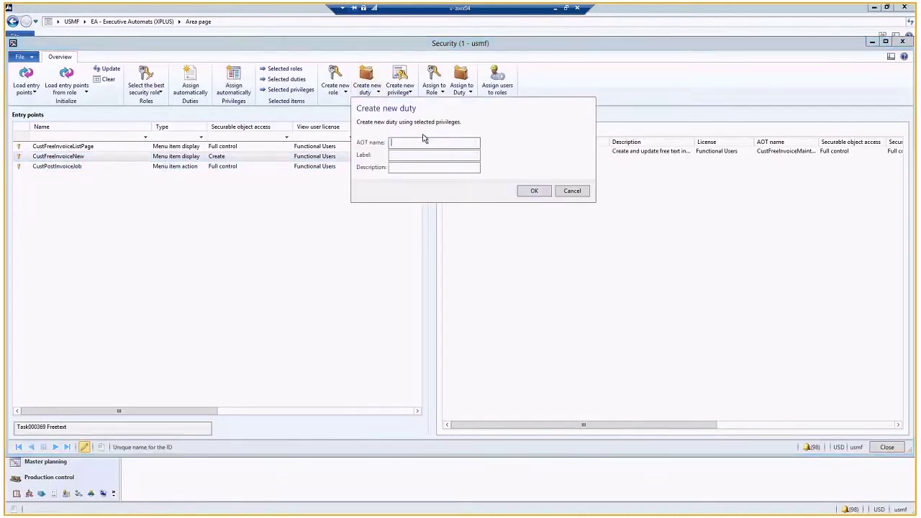
pyautogui.write('NEwDuty_FXT')
pyautogui.hotkey('ctrl', 'a')
pyautogui.hotkey('ctrl', 'c')
pyautogui.click(414, 154)
pyautogui.hotkey('ctrl', 'v')
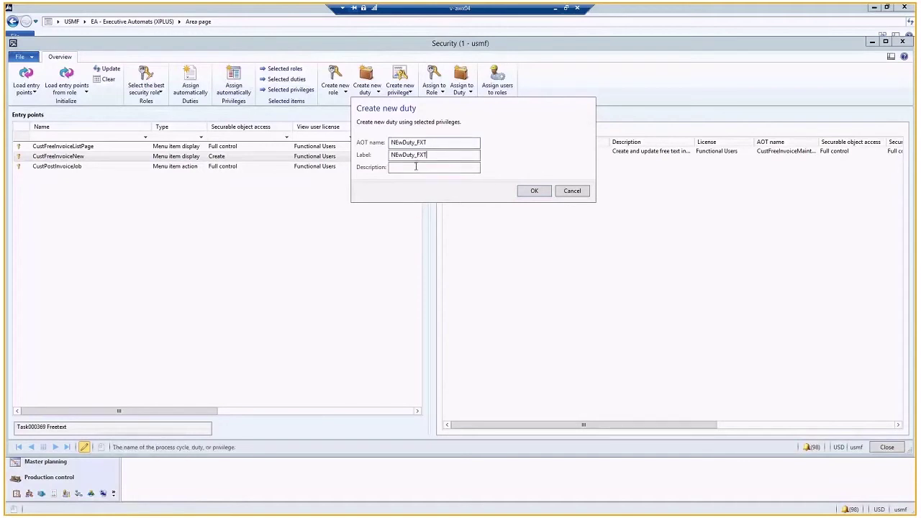
pyautogui.hotkey('ctrl', 'v')
pyautogui.press('Tab')
pyautogui.hotkey('ctrl', 'v')
pyautogui.hotkey('shift', 'Tab')
pyautogui.hotkey('shift', 'Right')
pyautogui.hotkey('shift', 'Right')
pyautogui.hotkey('shift', 'Right')
pyautogui.hotkey('shift', 'Right')
pyautogui.hotkey('shift', 'Right')
pyautogui.hotkey('shift', 'Right')
pyautogui.hotkey('shift', 'Right')
pyautogui.hotkey('shift', 'Right')
pyautogui.hotkey('shift', 'Right')
pyautogui.hotkey('shift', 'Right')
pyautogui.hotkey('shift', 'Right')
pyautogui.press('Delete')
pyautogui.click(534, 191)
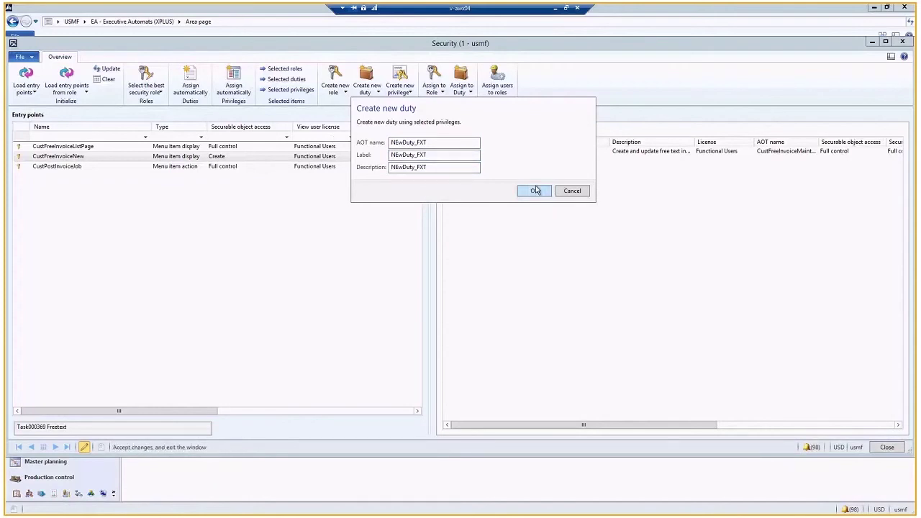
pyautogui.click(535, 190)
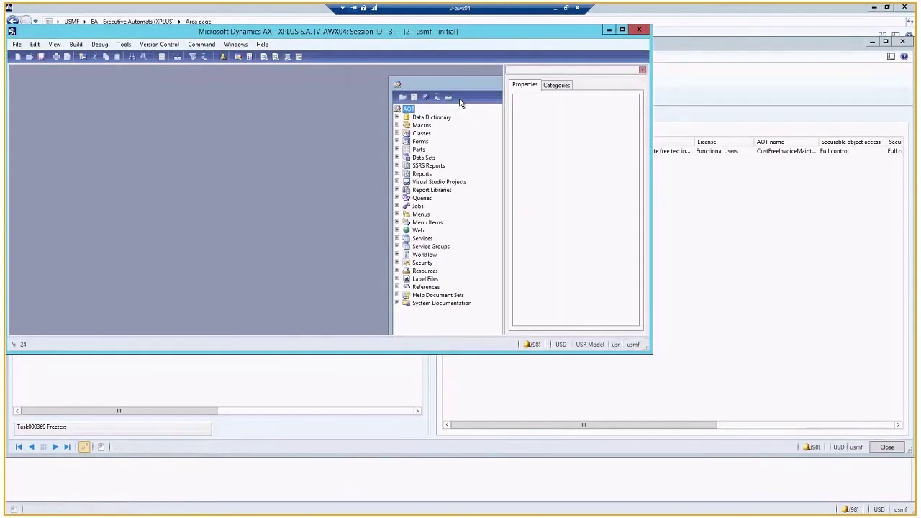
# In the AOT, expand the duty NEwDuty_FXT under Security and examine the privileges assigned to it
pyautogui.doubleClick(138, 245)
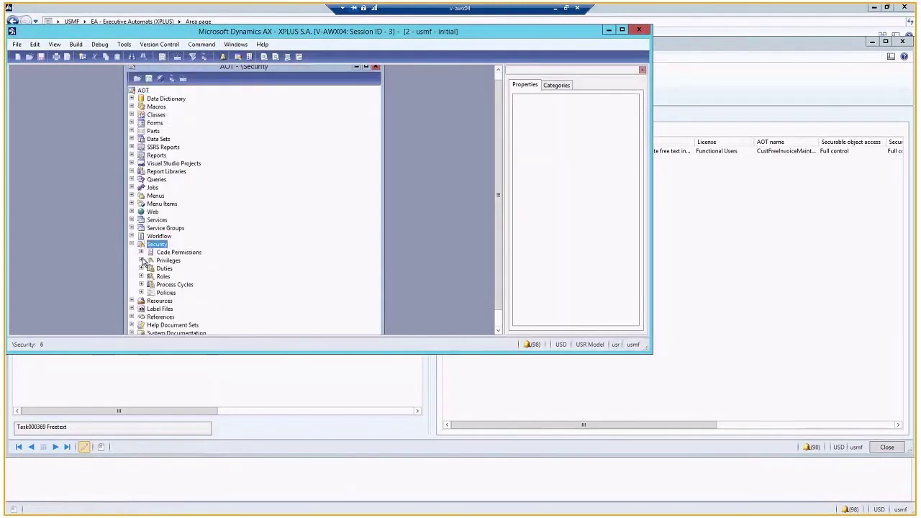
pyautogui.doubleClick(151, 268)
pyautogui.doubleClick(154, 230)
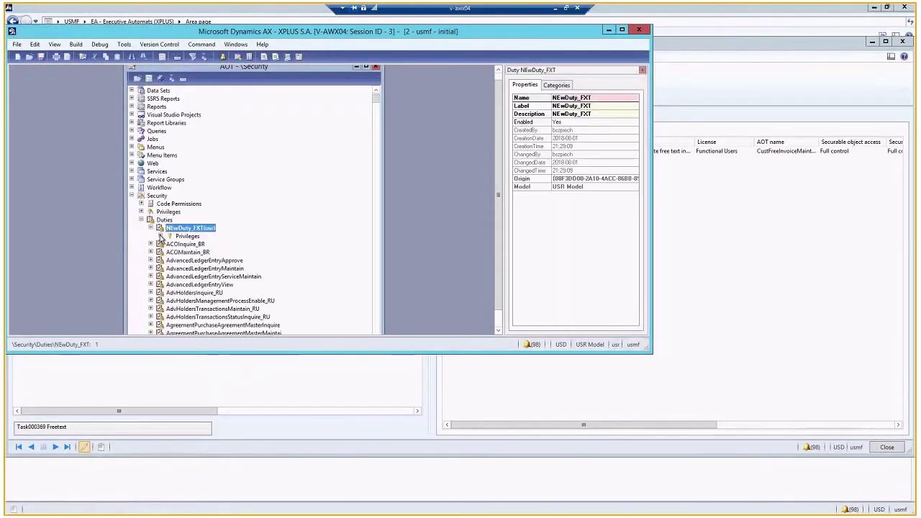
pyautogui.click(193, 245)
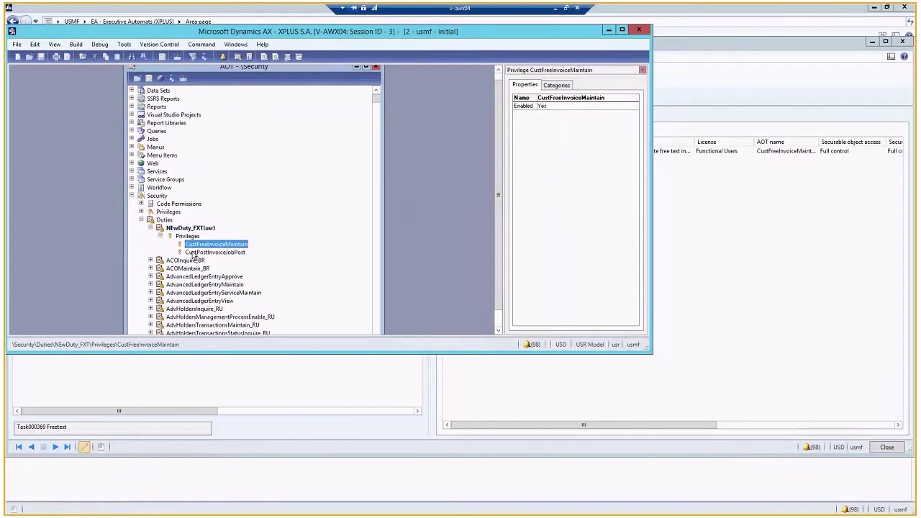
# Return to the Security form and compare matching with total entry points for the free text invoice maintenance and posting privileges
pyautogui.click(729, 236)
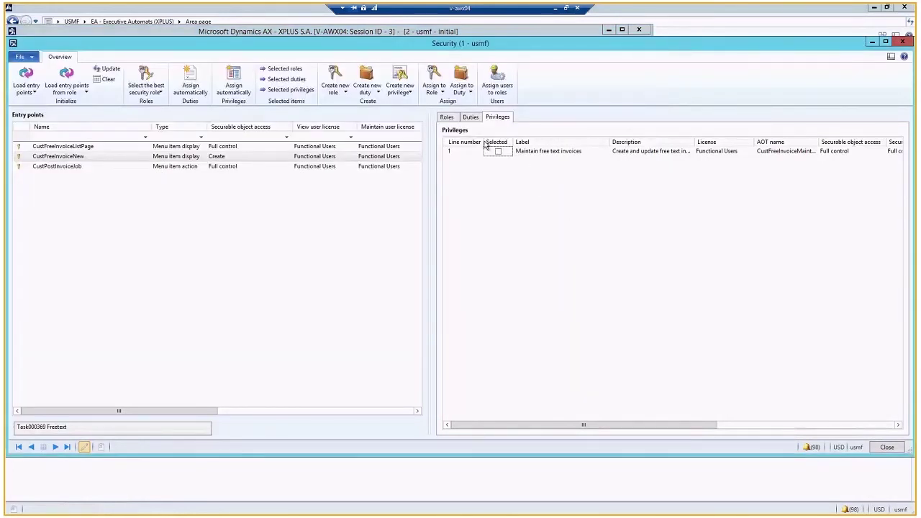
pyautogui.moveTo(688, 424); pyautogui.dragTo(835, 430)
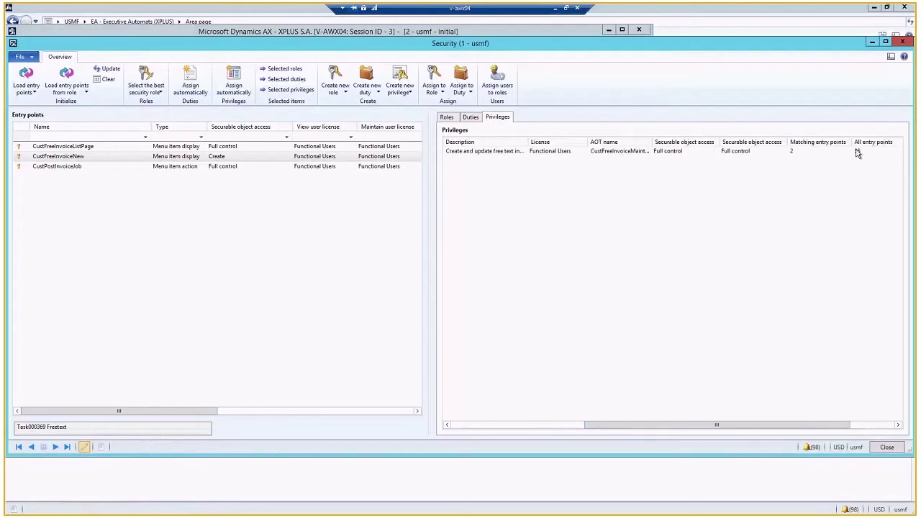
pyautogui.click(123, 166)
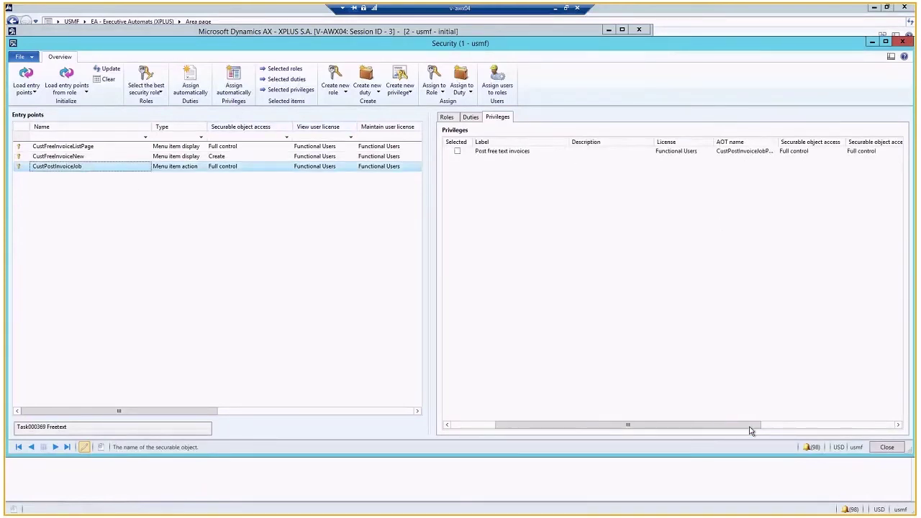
pyautogui.click(858, 432)
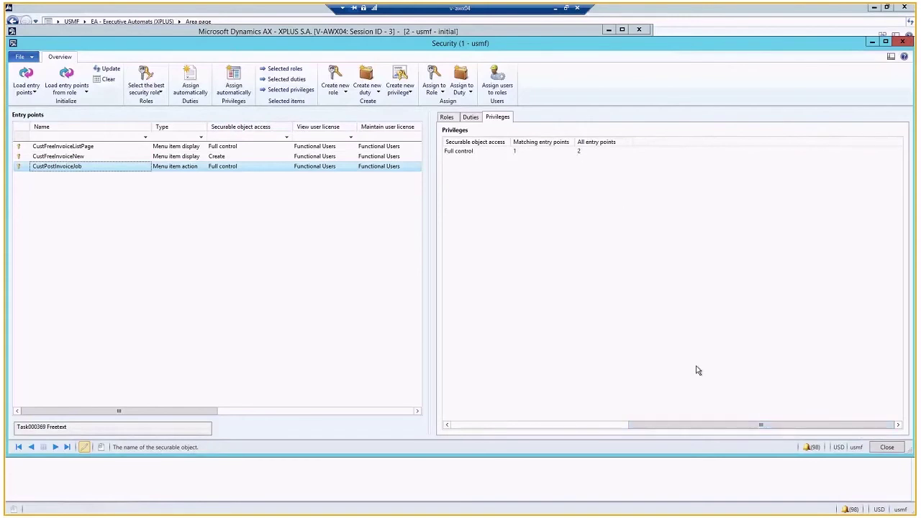
pyautogui.moveTo(703, 429); pyautogui.dragTo(405, 249)
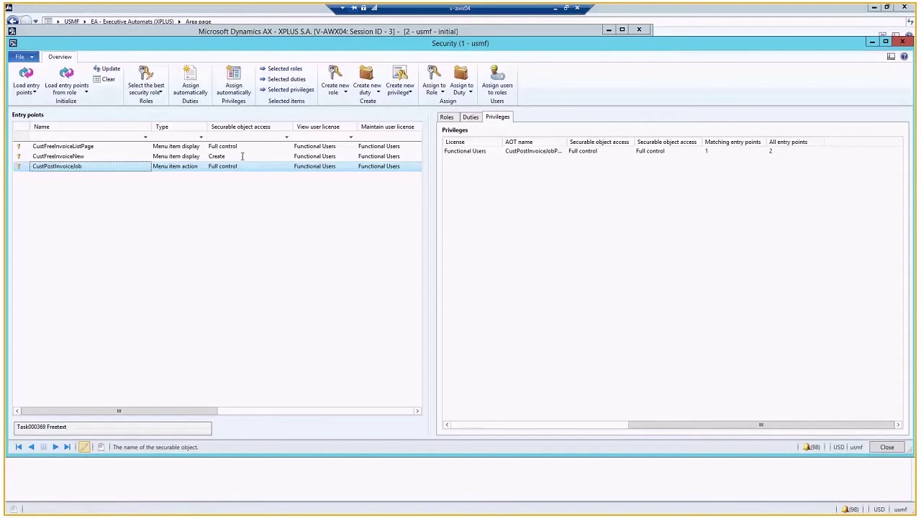
# Create a new privilege from the loaded entry points with AOT name, label and description New_PRV_FXT
pyautogui.click(400, 80)
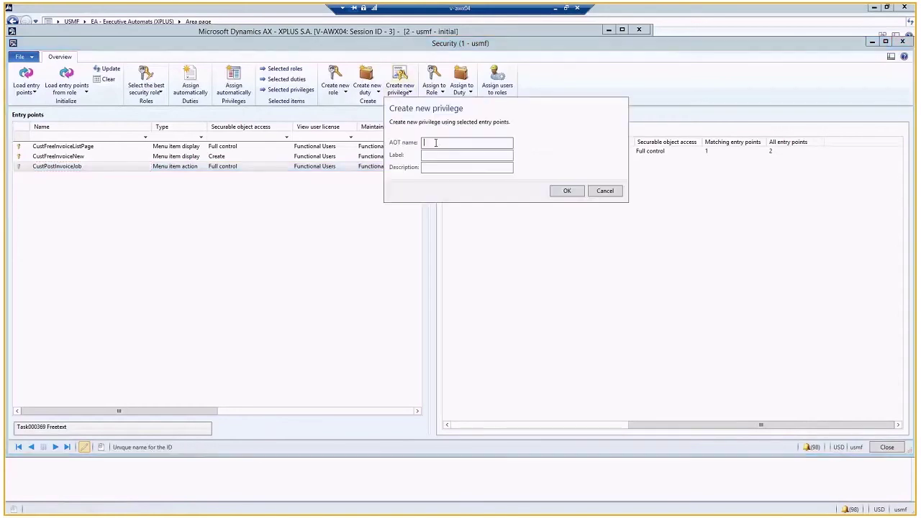
pyautogui.write('New_PRV_FXT')
pyautogui.click(460, 157)
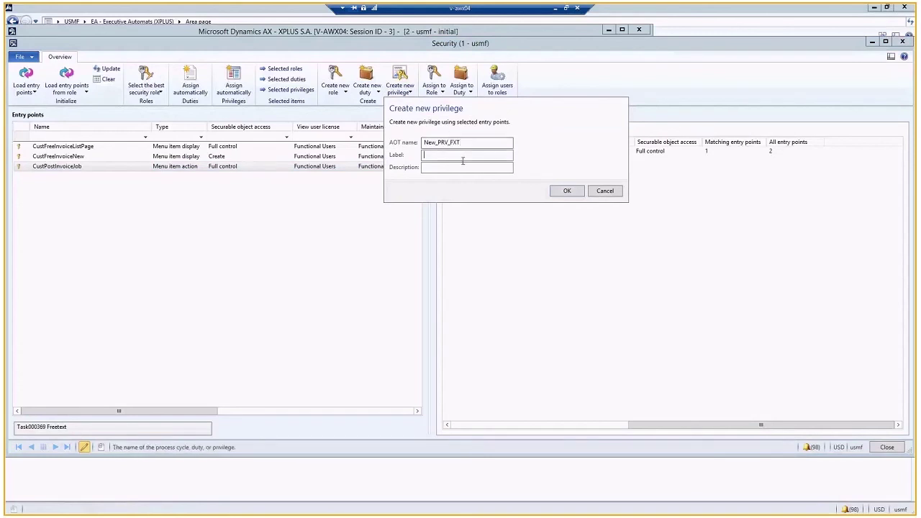
pyautogui.click(460, 167)
pyautogui.press('Tab')
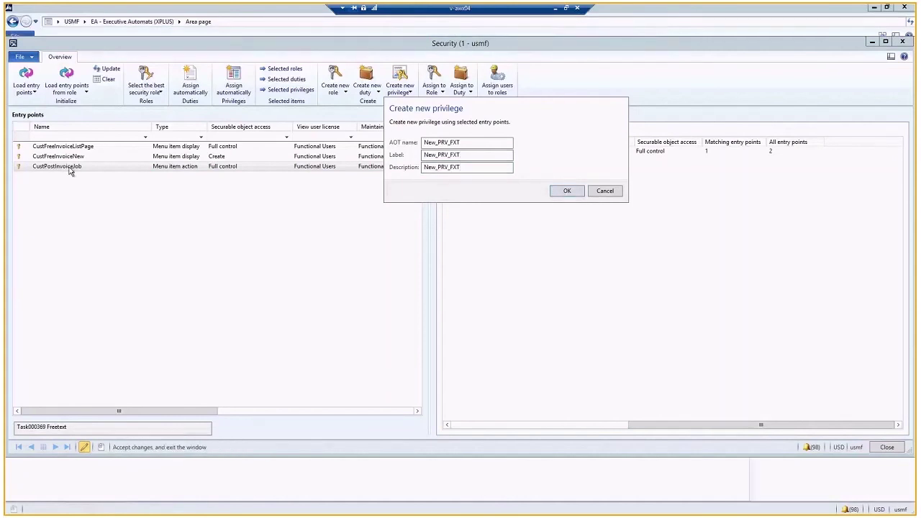
pyautogui.press('Return')
pyautogui.click(267, 264)
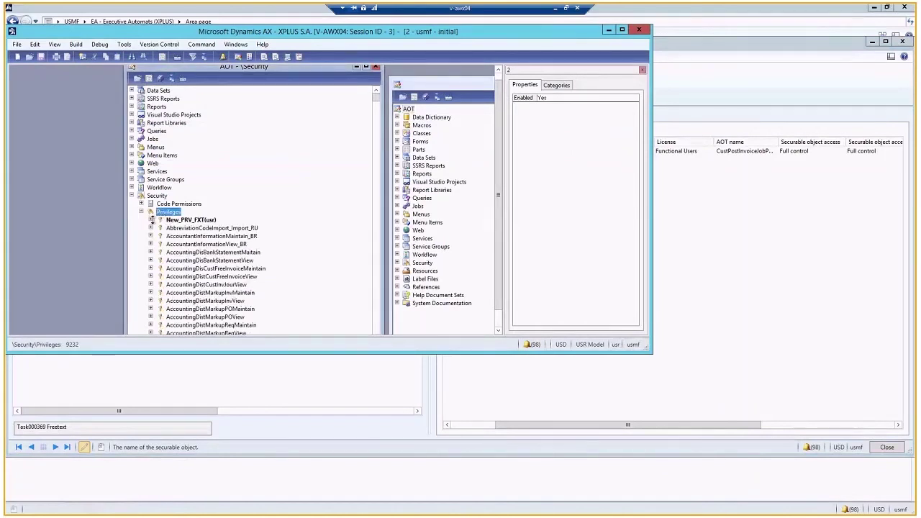
# Examine the entry points contained in the privilege New_PRV_FXT in the AOT
pyautogui.keyDown('ctrl'); pyautogui.click(198, 245); pyautogui.keyUp('ctrl')
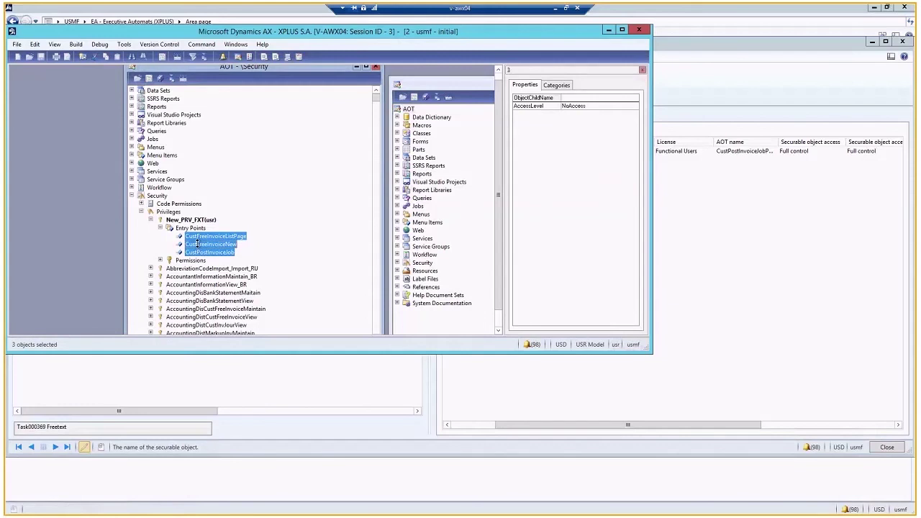